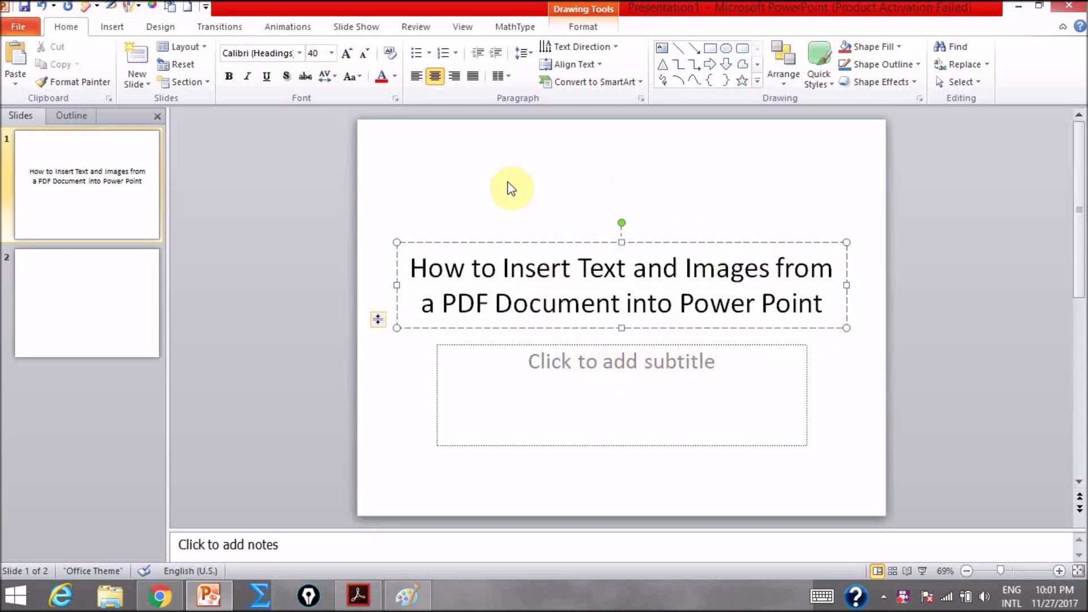
Bring up 'Detailed Process flow.pdf' in Acrobat at 75% zoom, showing page 2's flow chart.
click(357, 600)
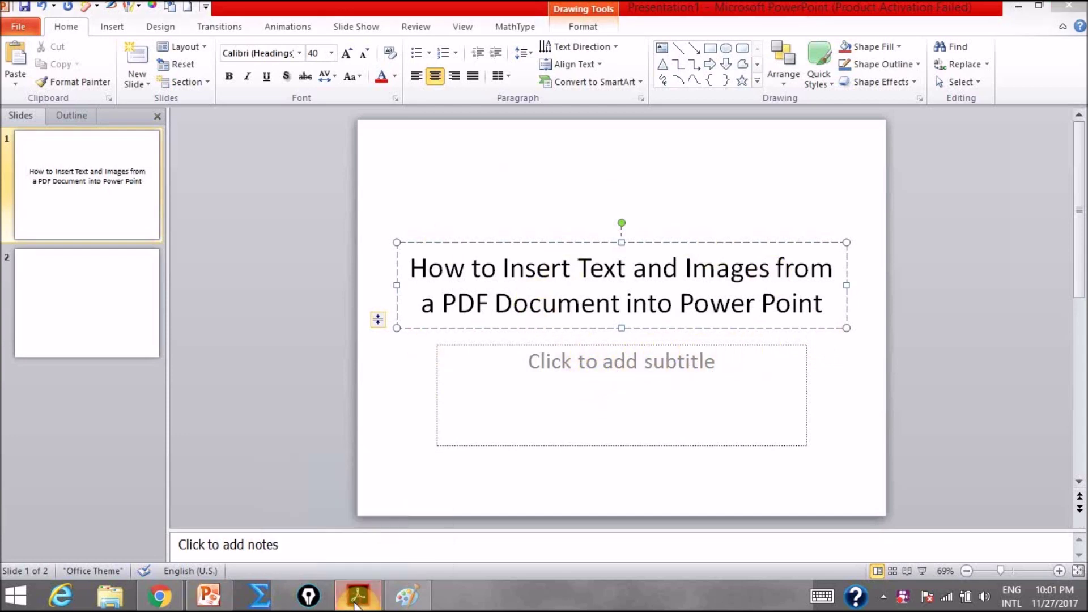
scroll(669, 346, up, 1)
scroll(663, 350, up, 2)
scroll(662, 350, down, 2)
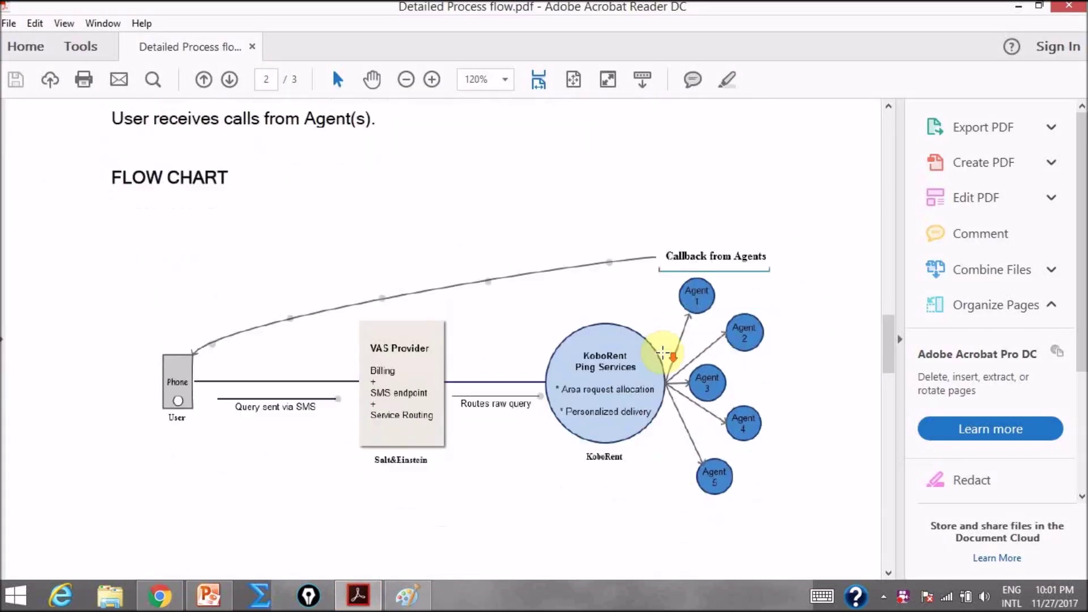
click(505, 81)
click(545, 175)
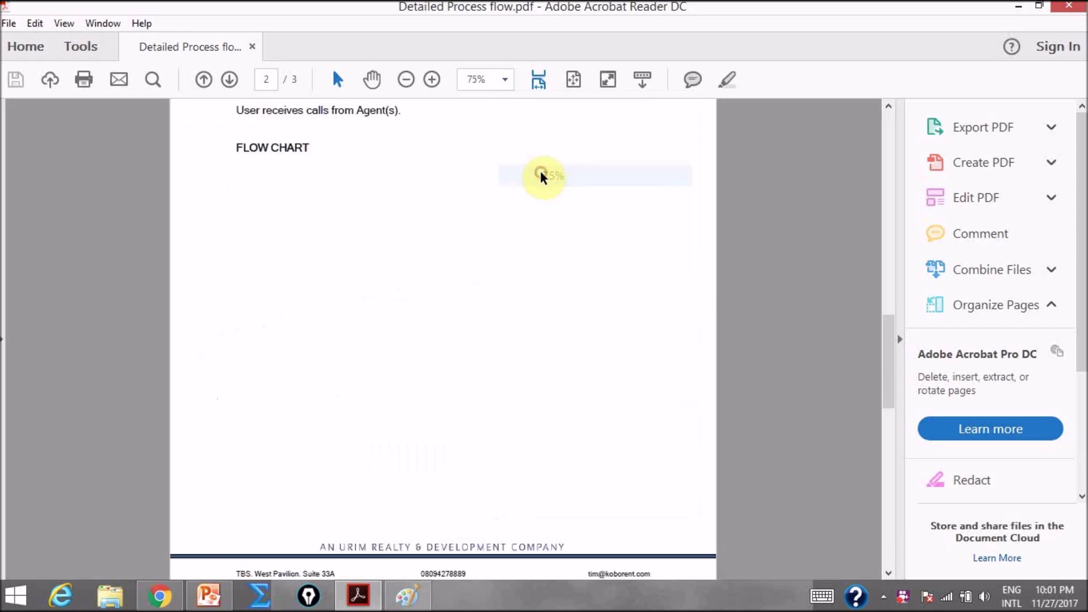
scroll(559, 303, up, 1)
scroll(563, 311, up, 4)
scroll(561, 309, up, 6)
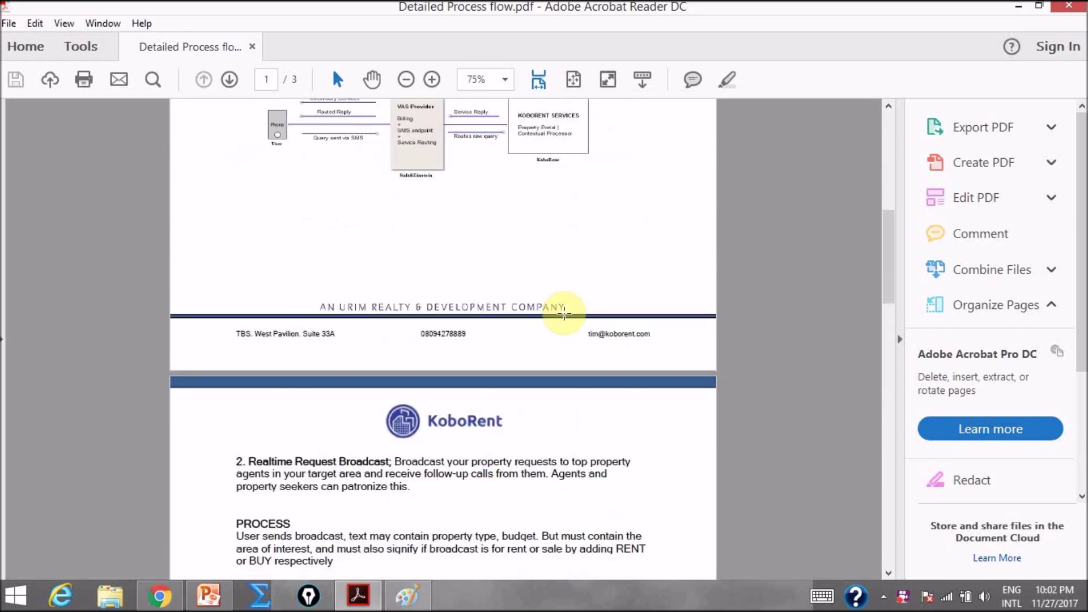
scroll(563, 310, up, 4)
scroll(563, 311, up, 4)
scroll(565, 309, down, 2)
scroll(564, 311, down, 3)
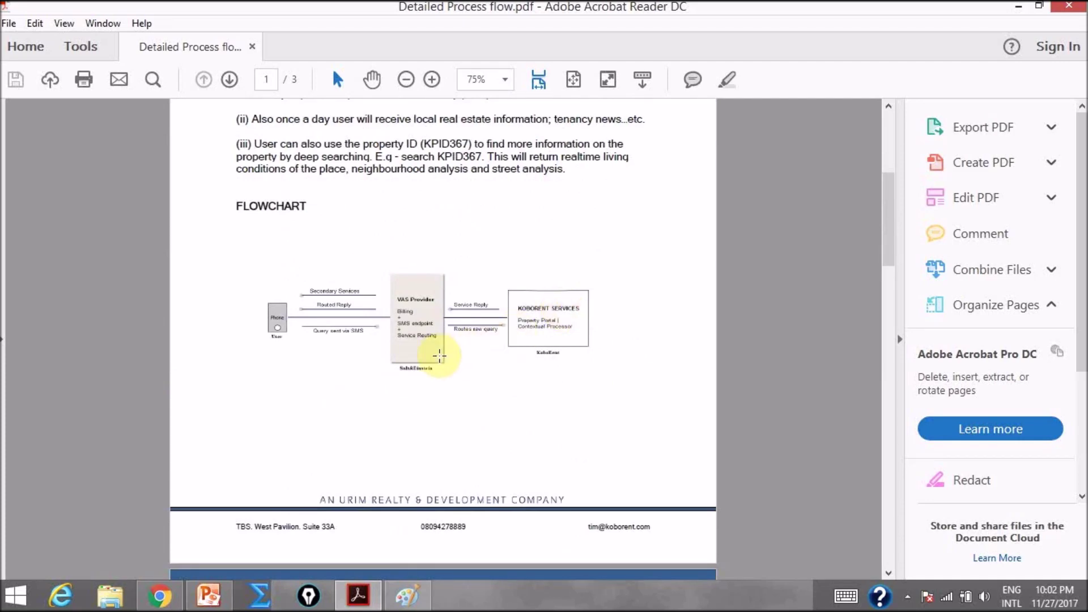
scroll(490, 328, down, 1)
scroll(490, 327, down, 4)
scroll(494, 333, down, 4)
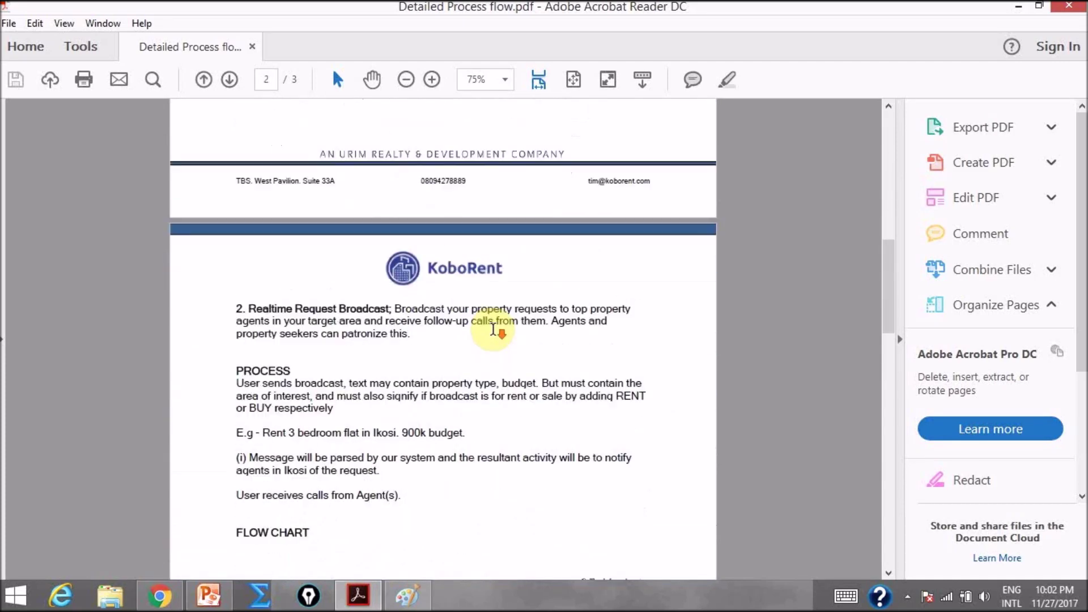
scroll(497, 333, down, 5)
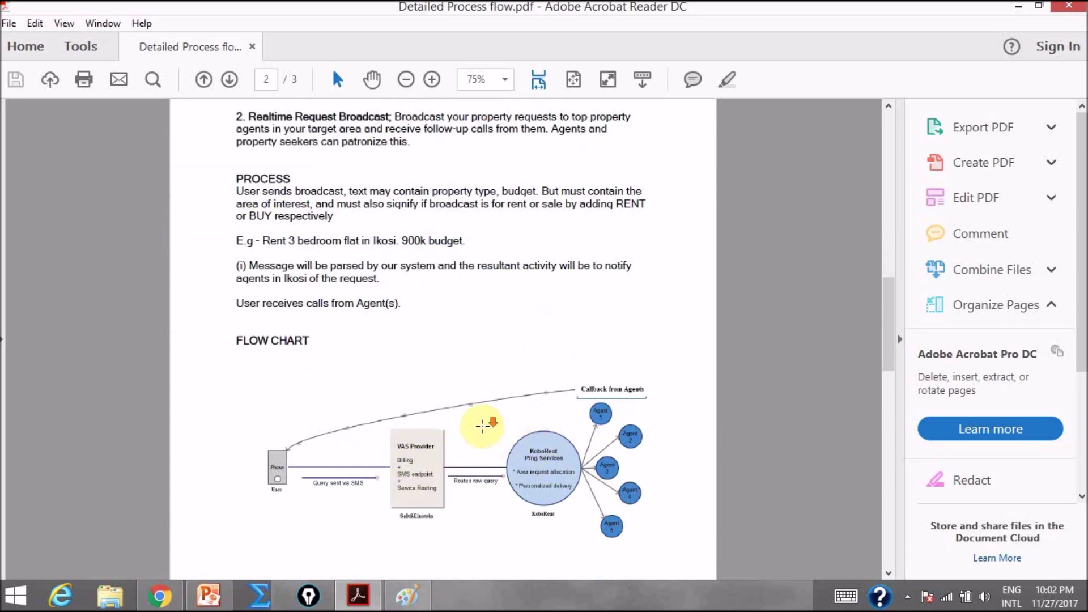
scroll(485, 428, down, 6)
scroll(487, 430, down, 3)
scroll(493, 294, up, 6)
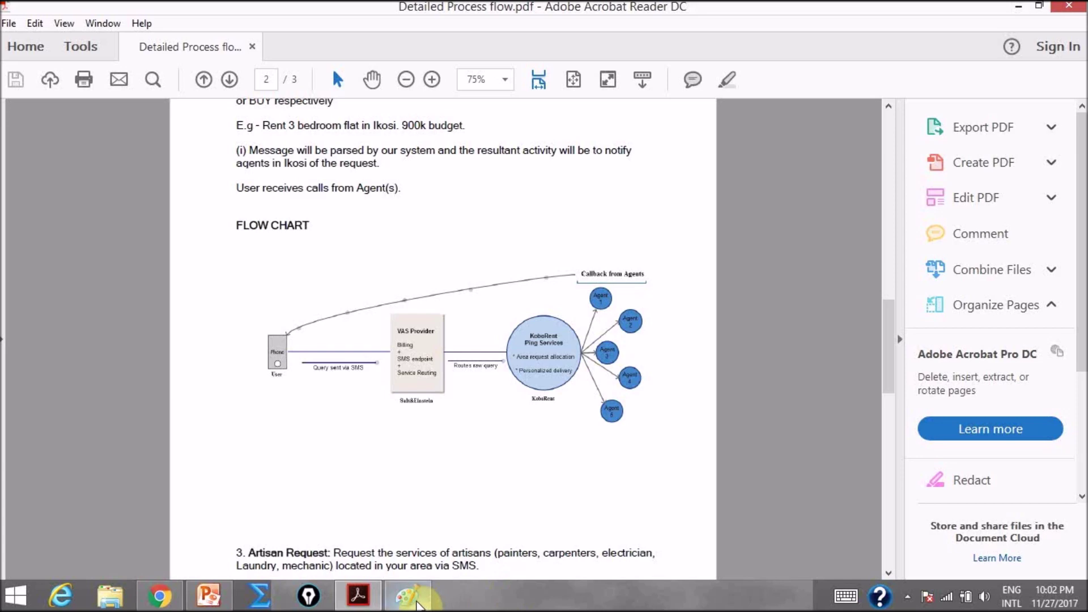
click(415, 599)
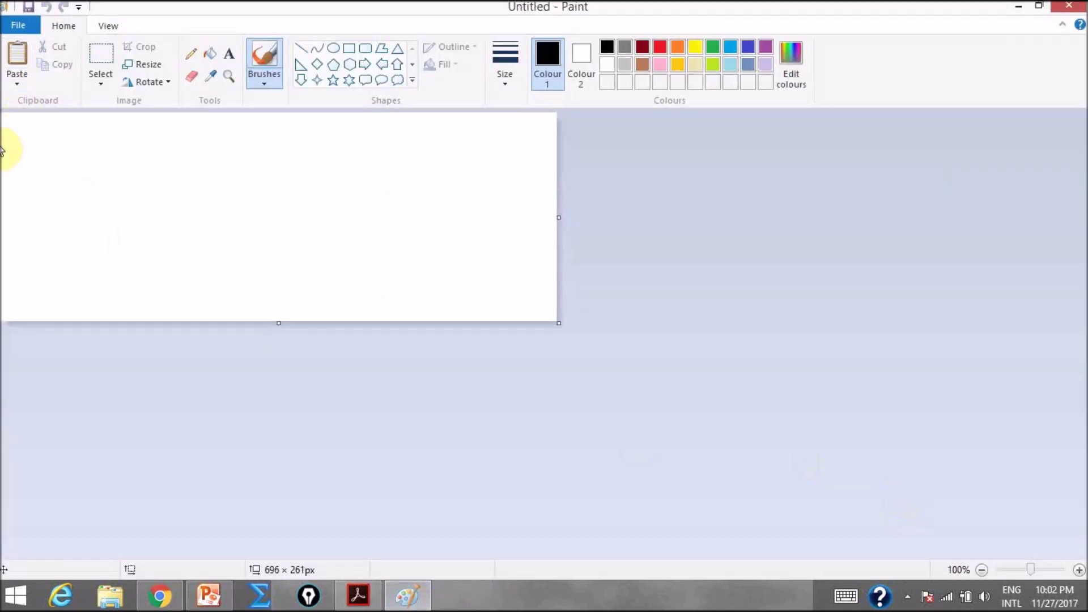
Paste the captured PDF screenshot into Paint and shift it up and left on the canvas.
click(17, 57)
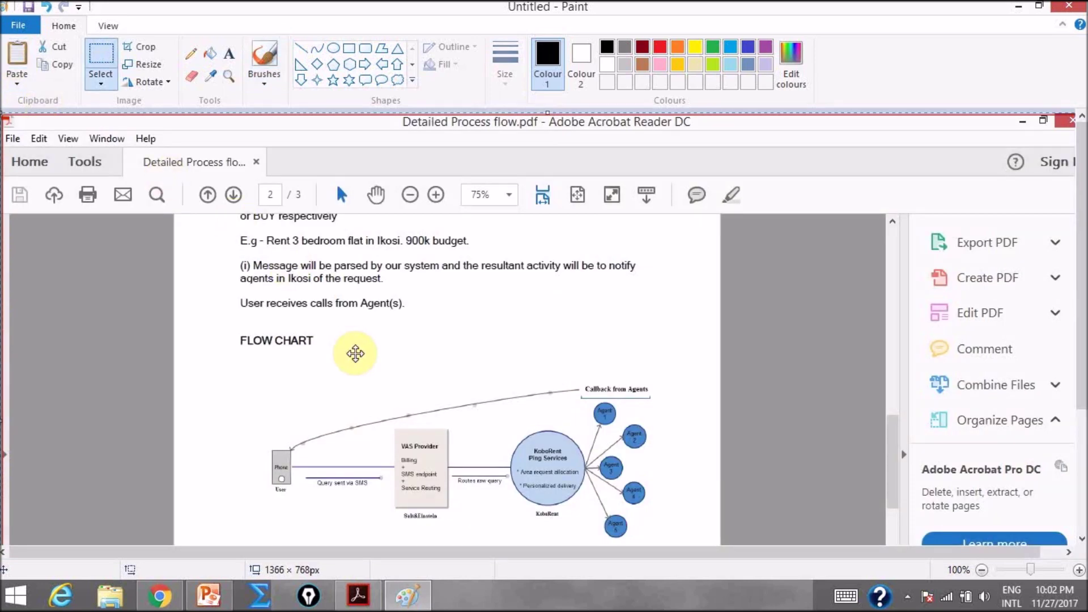
drag(356, 353, 331, 238)
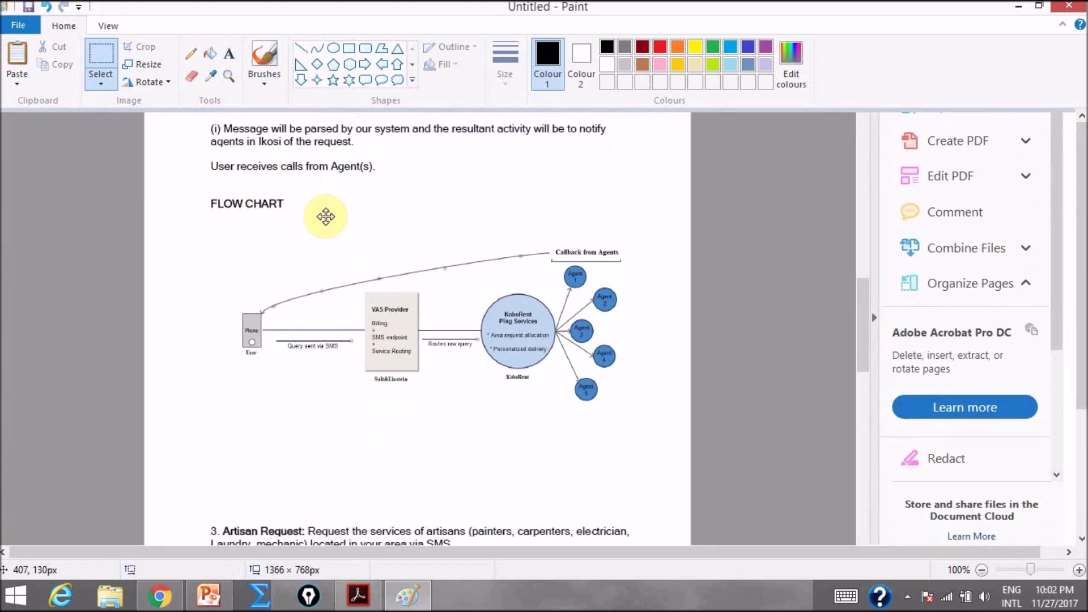
drag(332, 240, 327, 198)
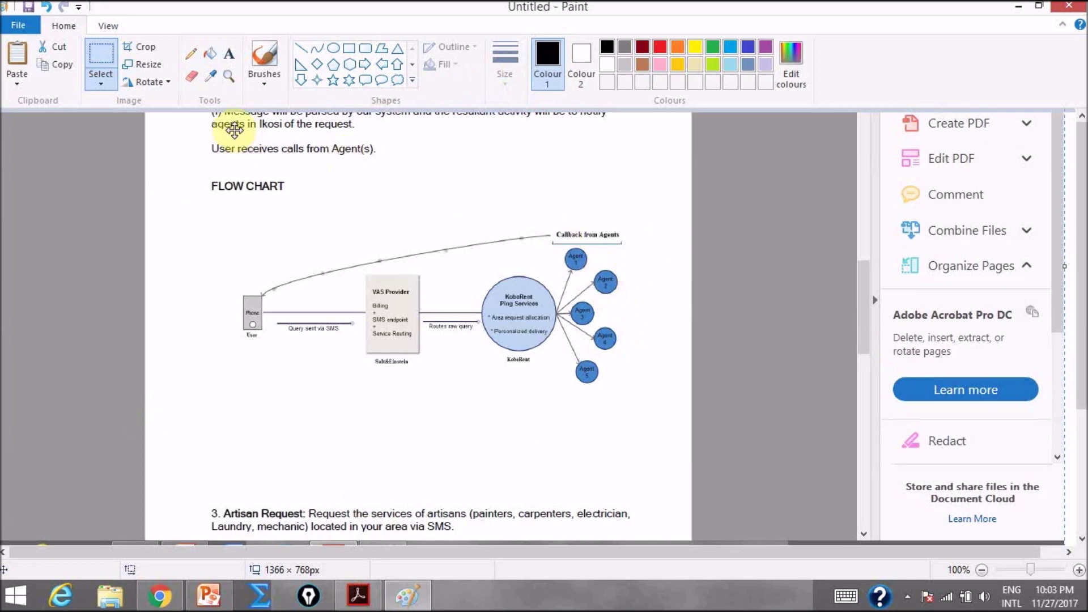
Copy a rectangular selection of just the flow chart, then return to PowerPoint.
click(105, 59)
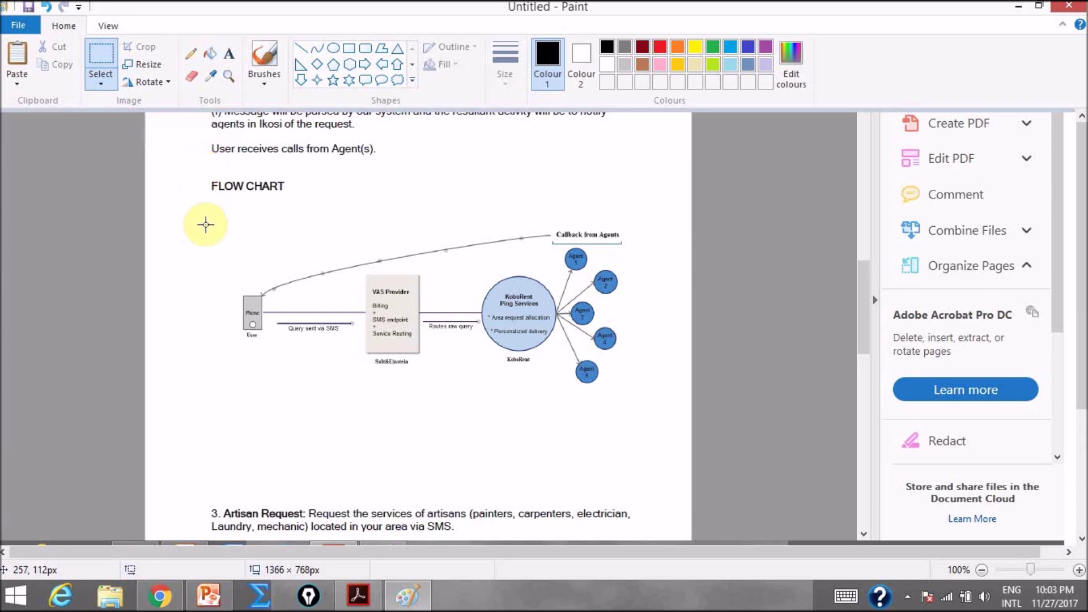
click(210, 200)
drag(209, 201, 631, 401)
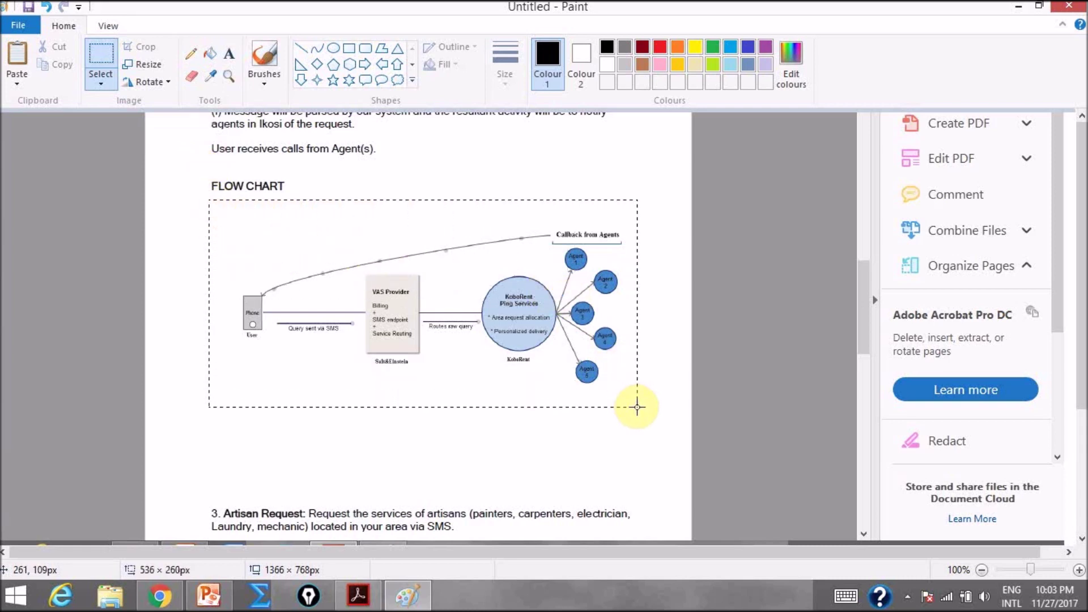
drag(631, 402, 639, 408)
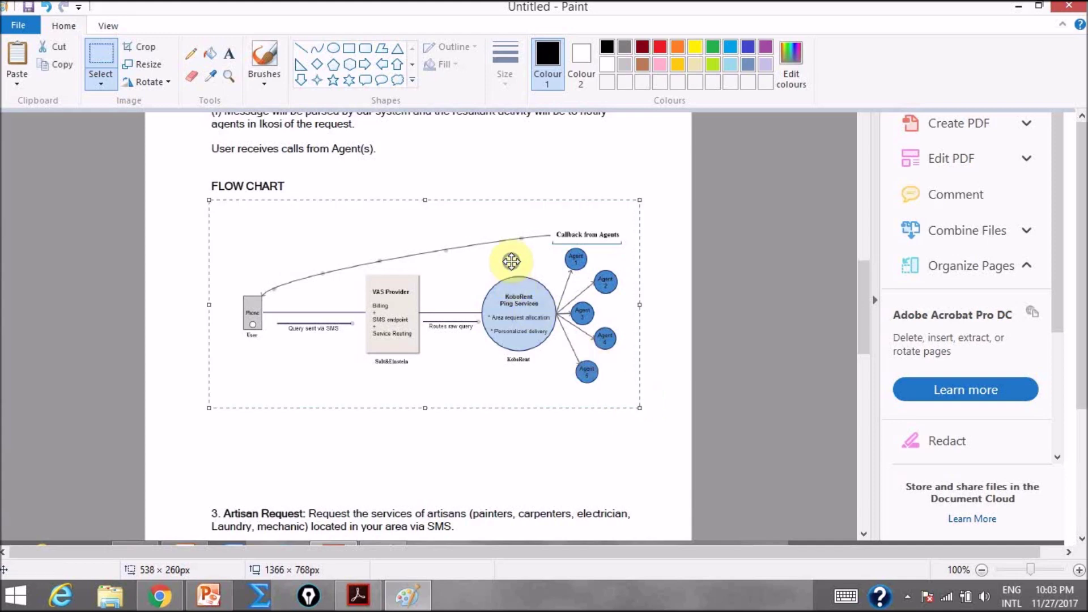
right_click(510, 265)
click(539, 291)
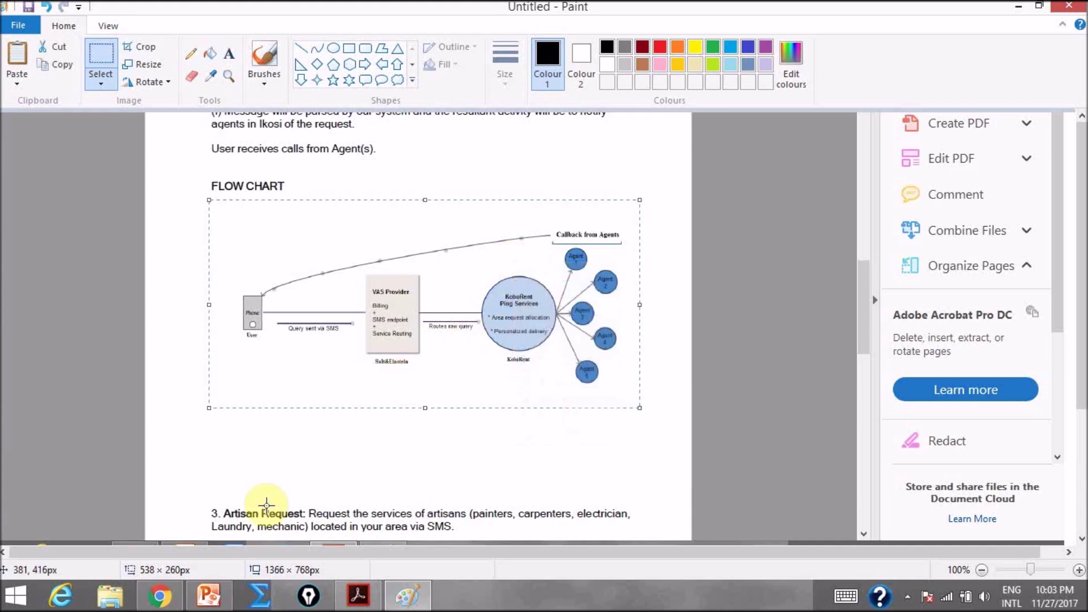
click(208, 595)
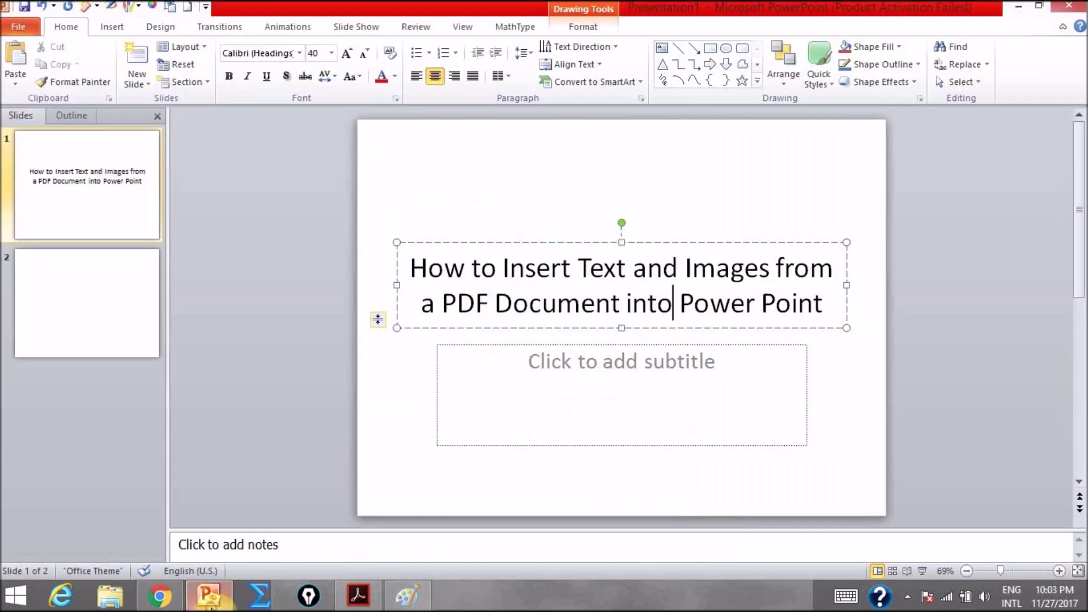
Paste the copied flow chart as a picture into slide 2's content area.
click(126, 292)
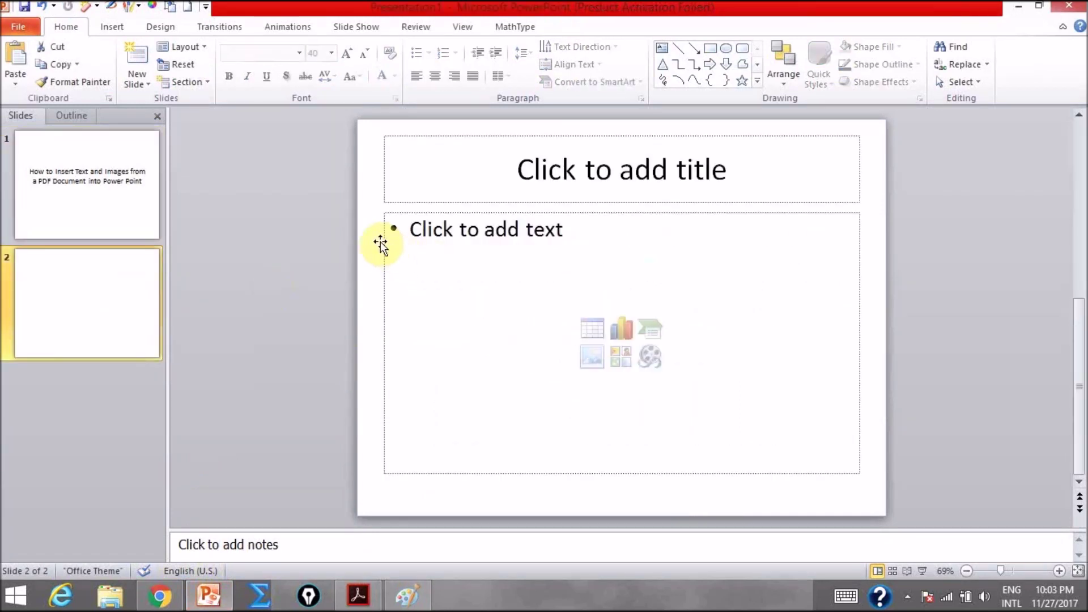
click(779, 267)
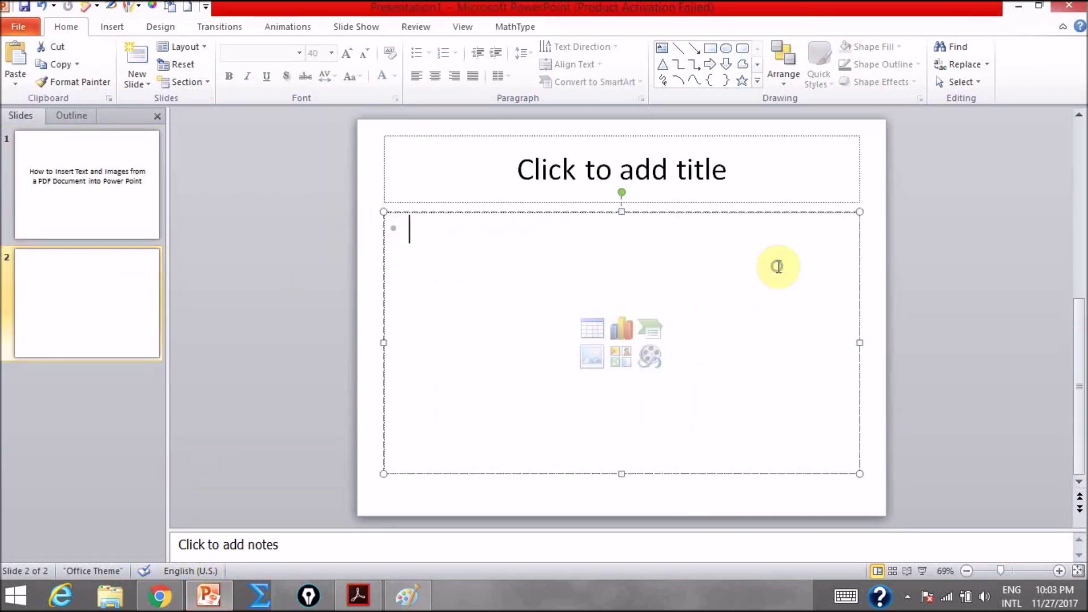
right_click(778, 267)
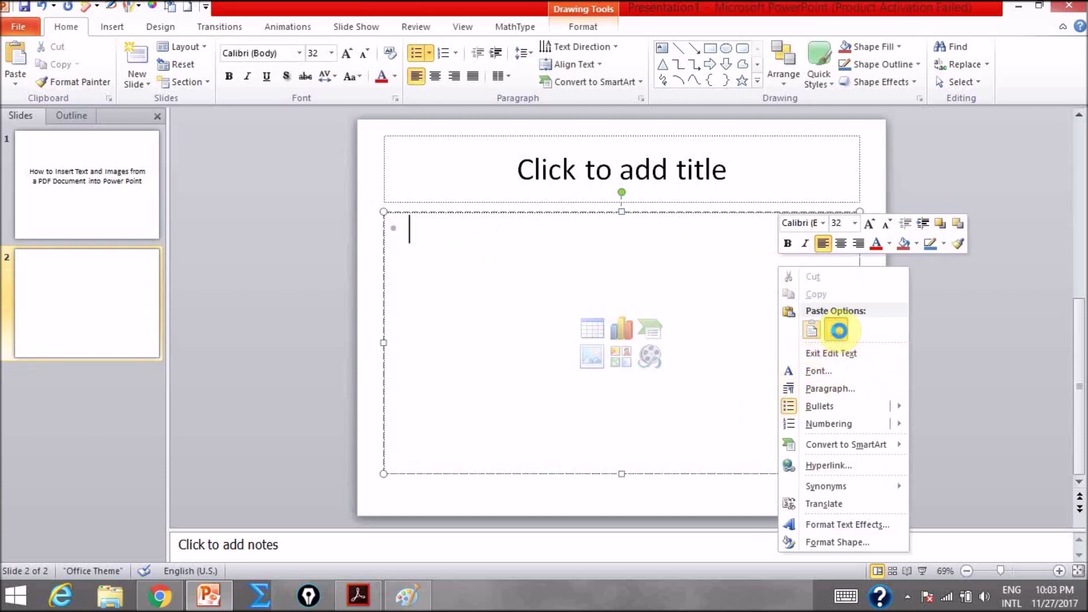
click(815, 332)
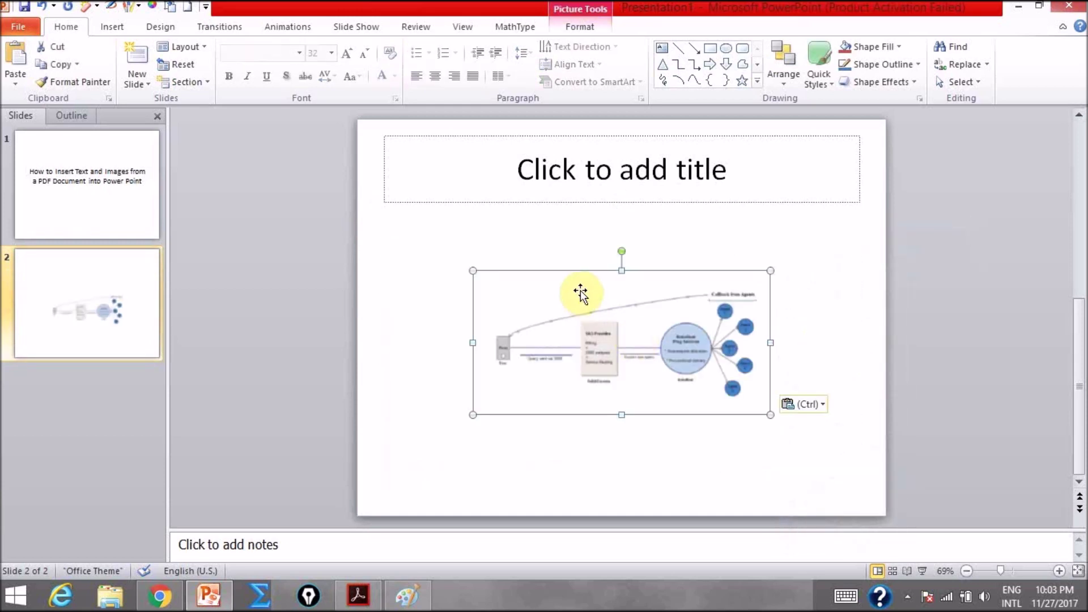
Enlarge the flow chart picture and centre it across the middle of the slide.
drag(622, 415, 621, 460)
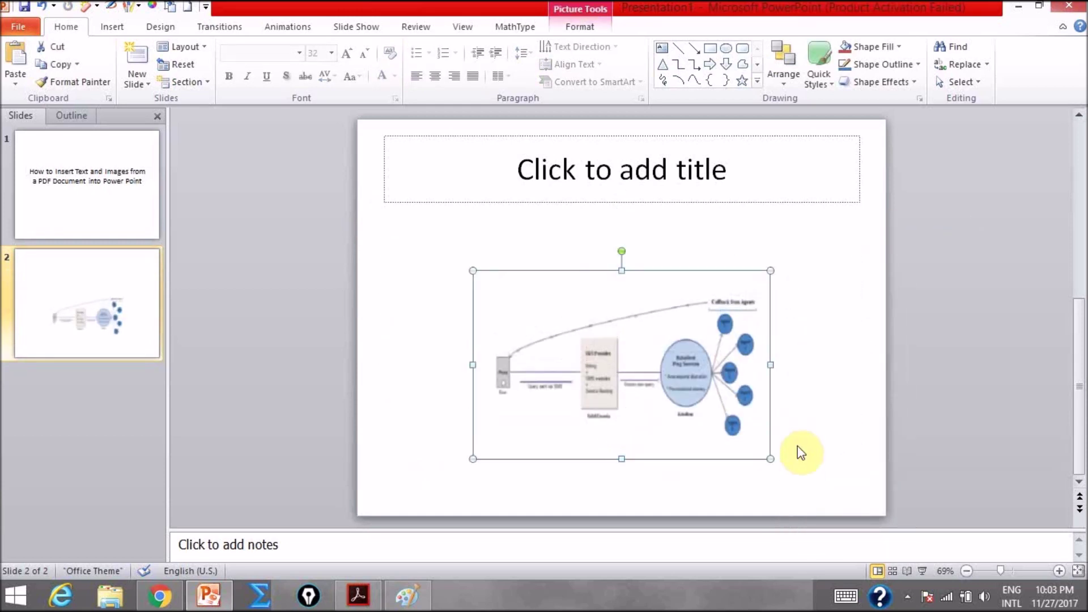
drag(771, 459, 851, 479)
drag(692, 413, 642, 294)
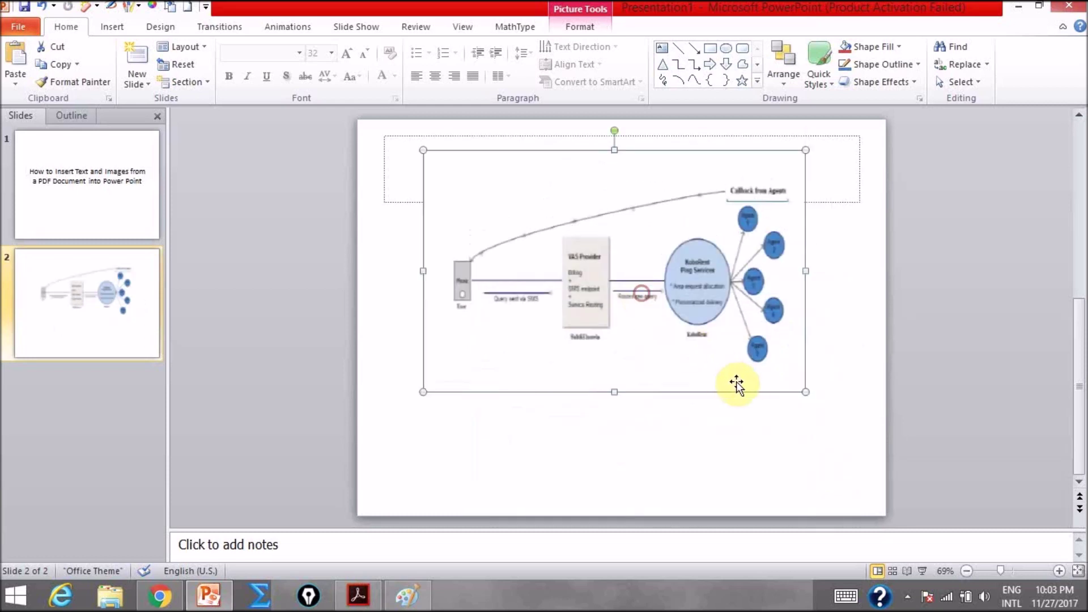
drag(807, 392, 829, 428)
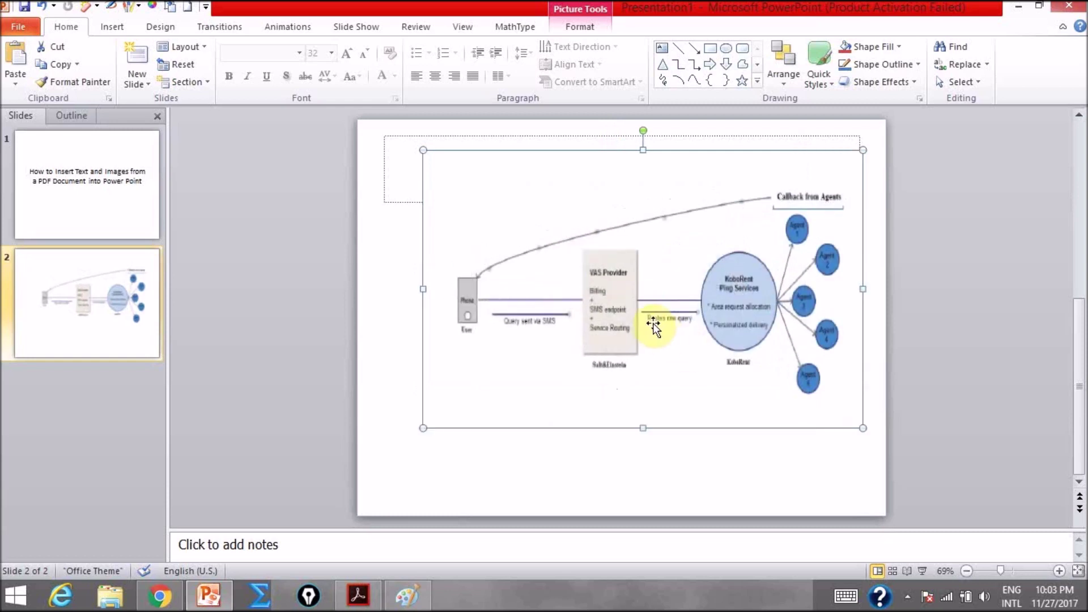
drag(610, 320, 567, 346)
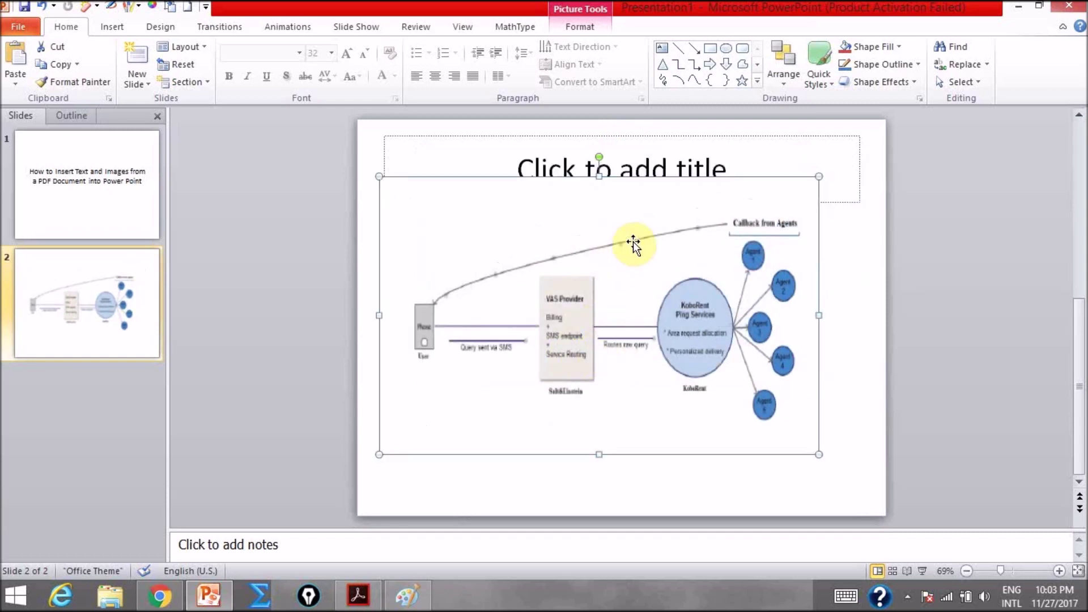
drag(620, 292, 643, 301)
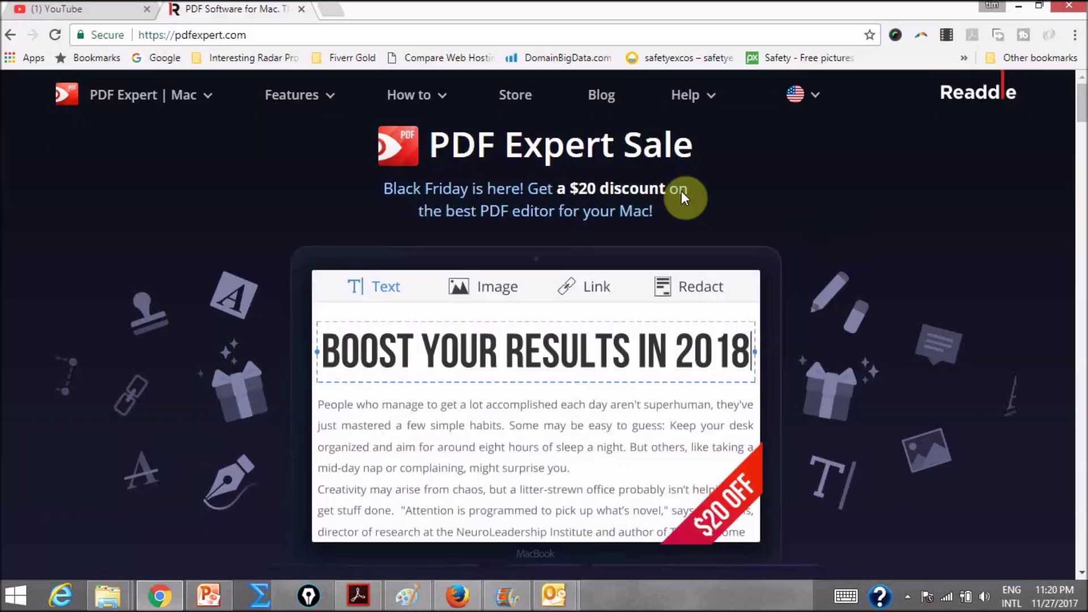
scroll(459, 226, down, 3)
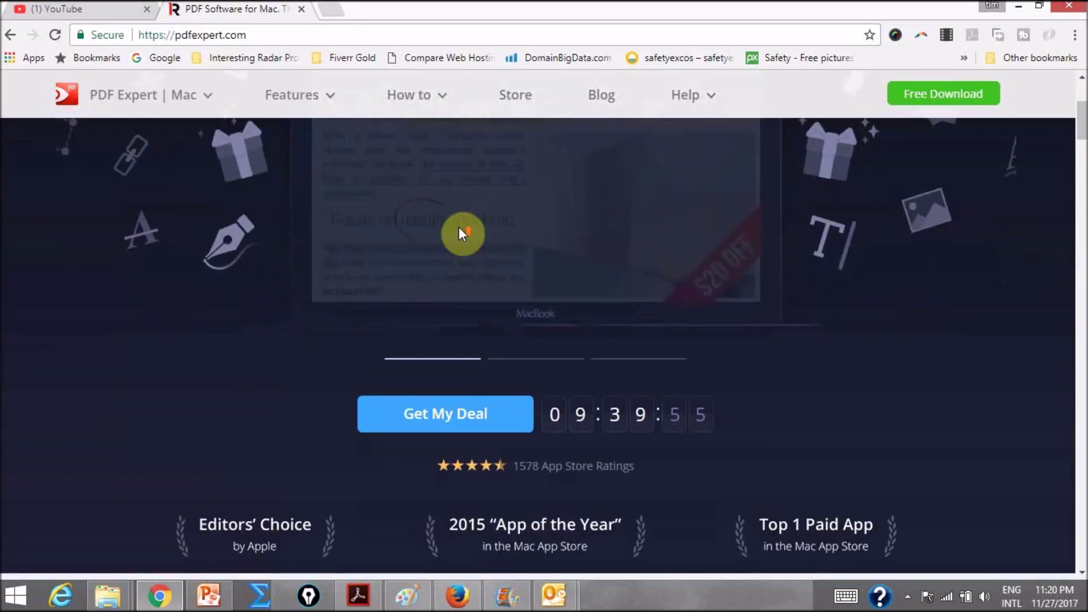
scroll(468, 231, up, 3)
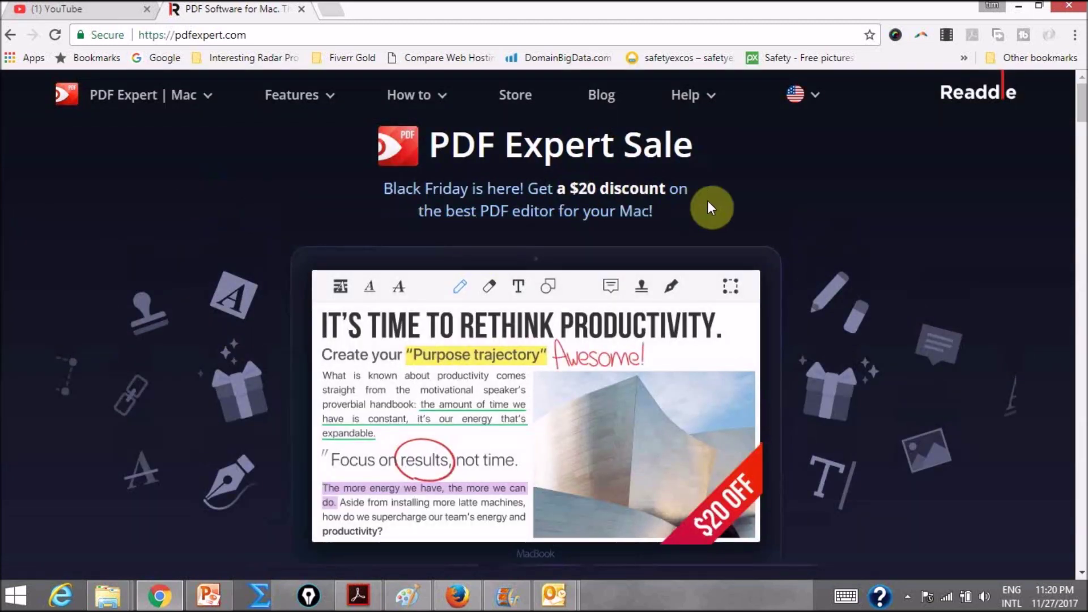
scroll(708, 202, down, 1)
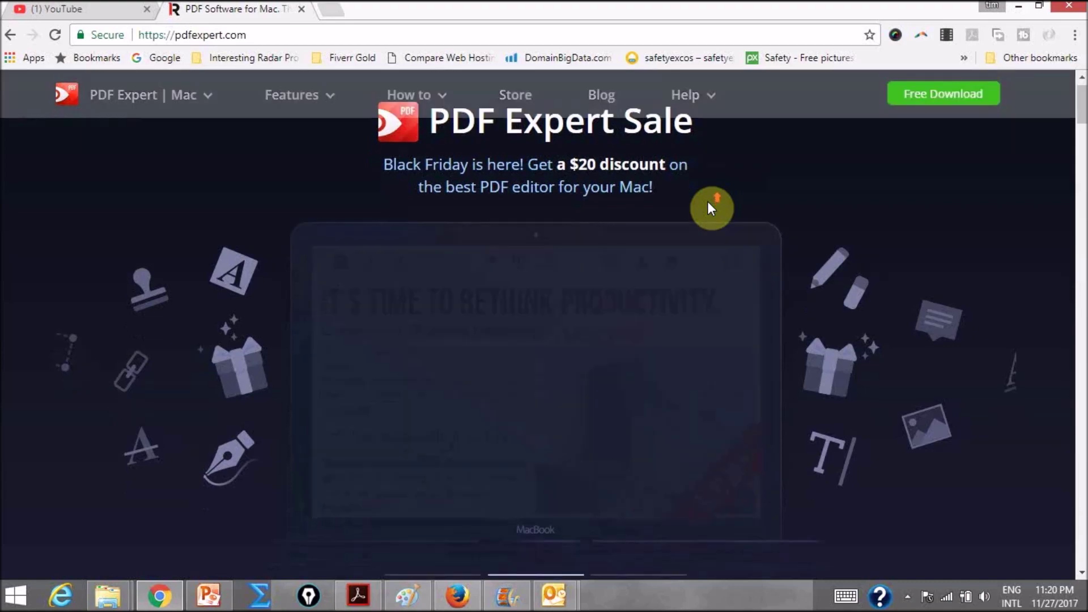
scroll(707, 201, down, 3)
scroll(708, 202, down, 2)
scroll(707, 201, down, 4)
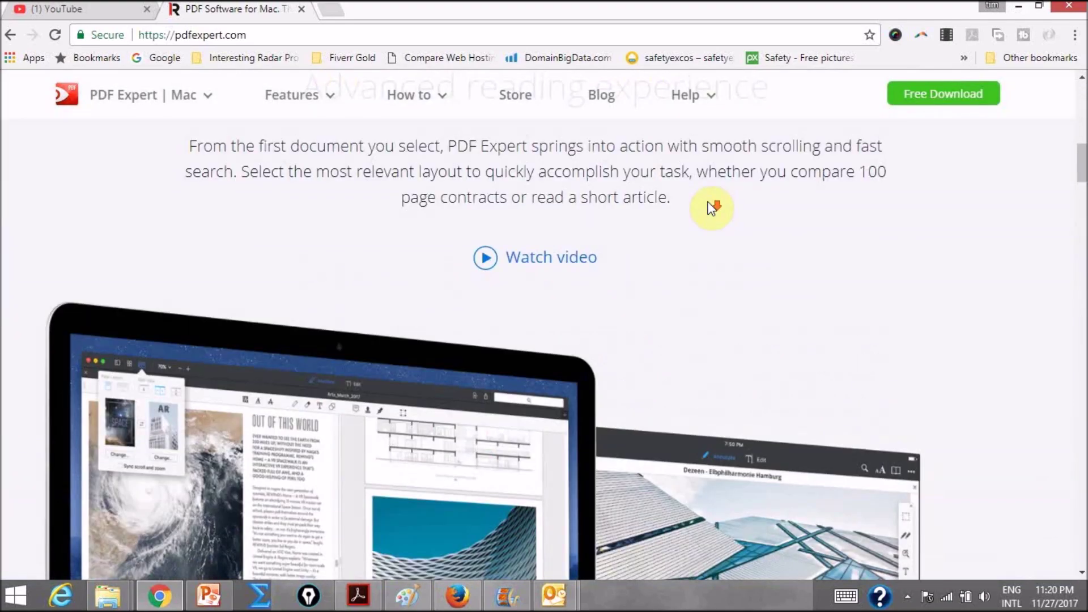
scroll(708, 202, down, 2)
scroll(708, 207, down, 3)
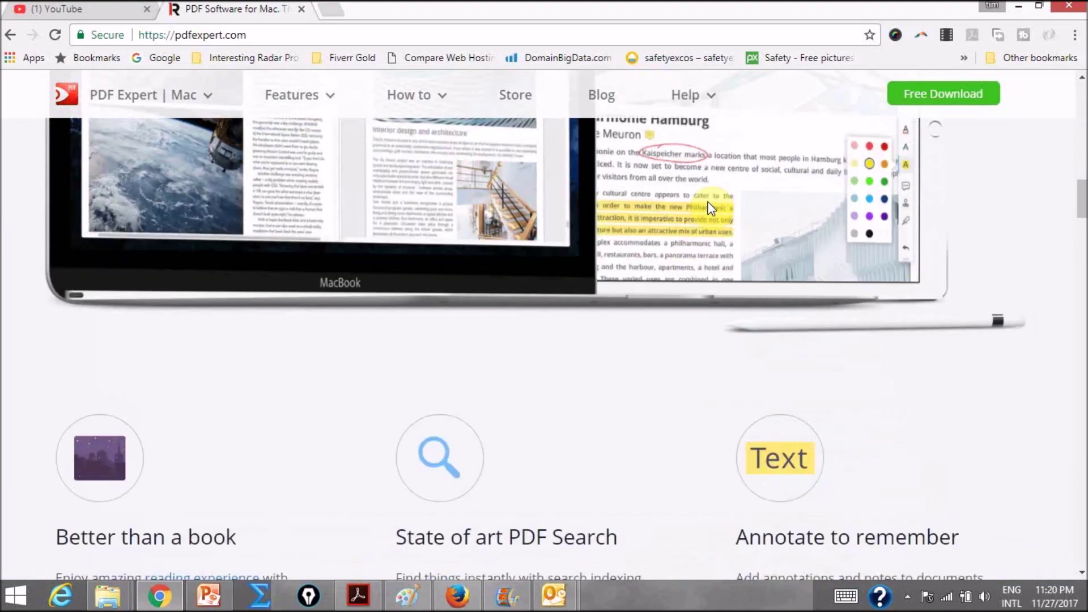
scroll(710, 208, up, 7)
scroll(712, 205, up, 4)
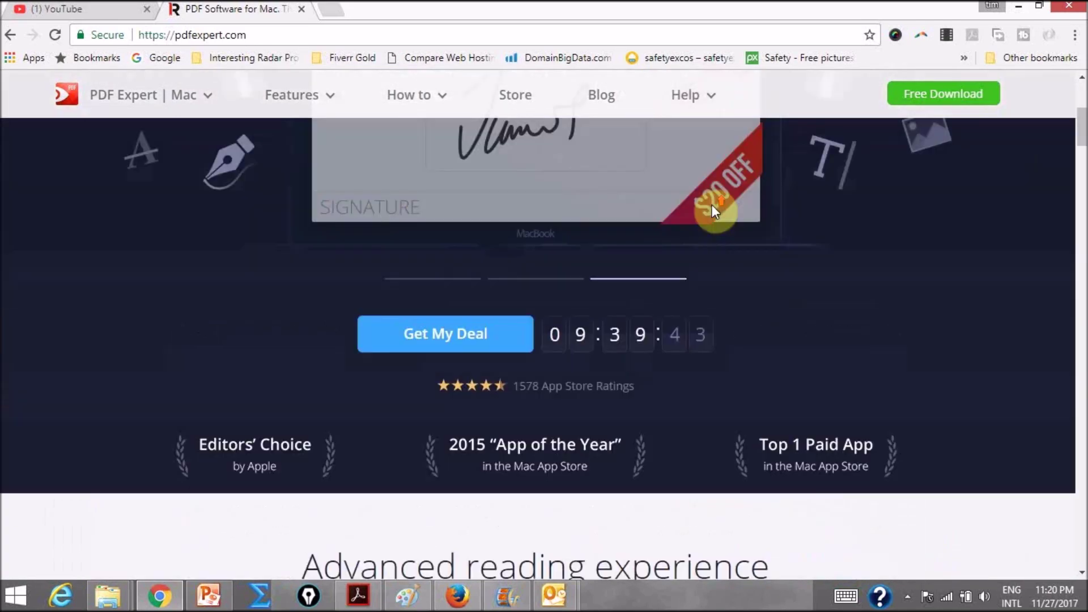
scroll(712, 205, up, 3)
scroll(711, 206, up, 1)
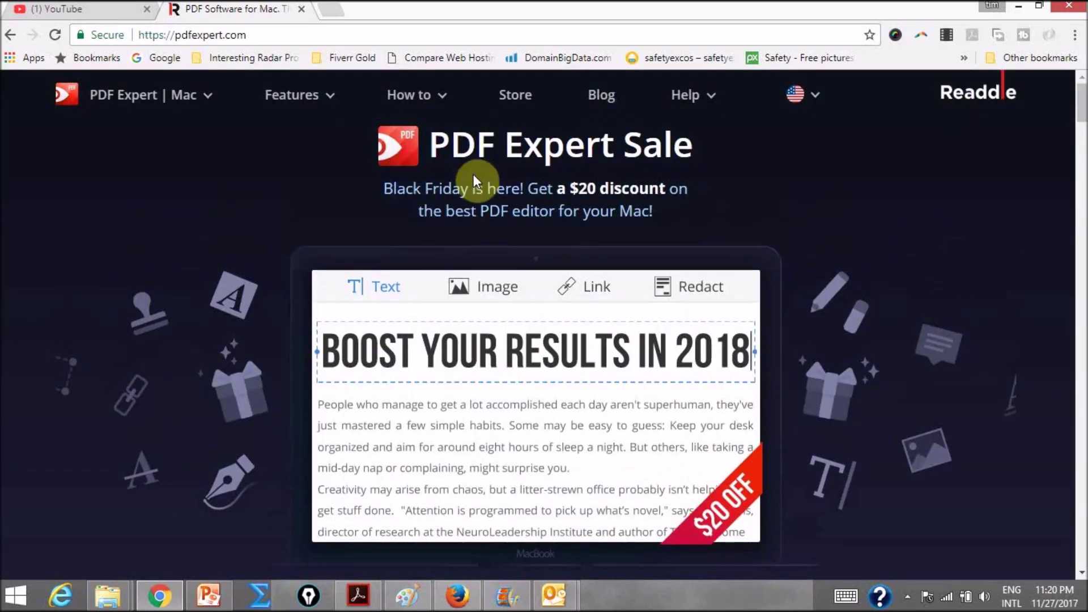
scroll(671, 340, down, 2)
scroll(672, 331, down, 5)
scroll(673, 332, down, 2)
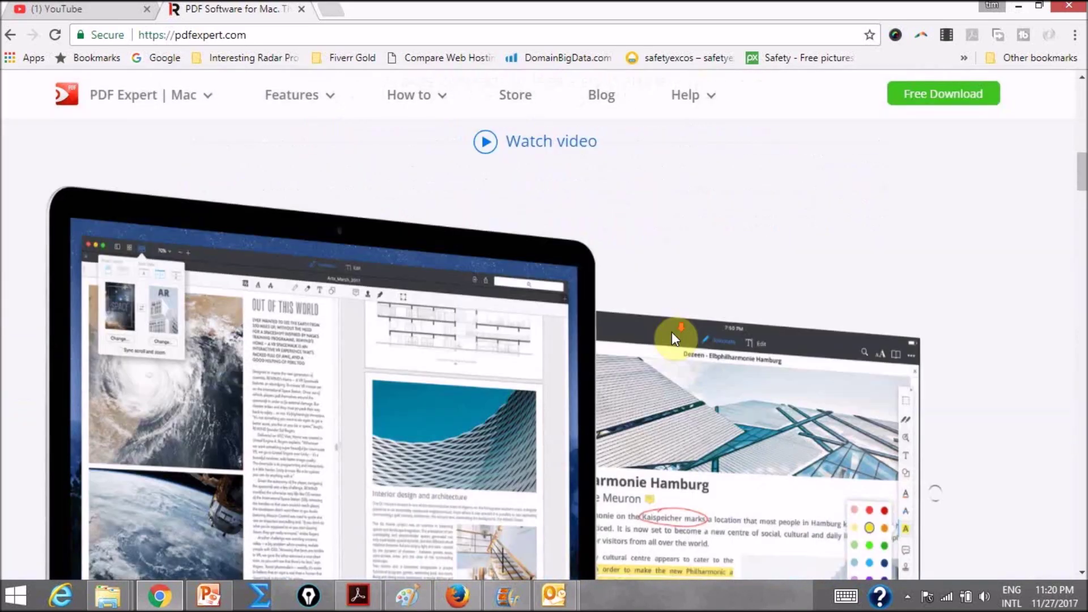
scroll(671, 338, down, 5)
scroll(672, 337, down, 5)
scroll(672, 337, down, 3)
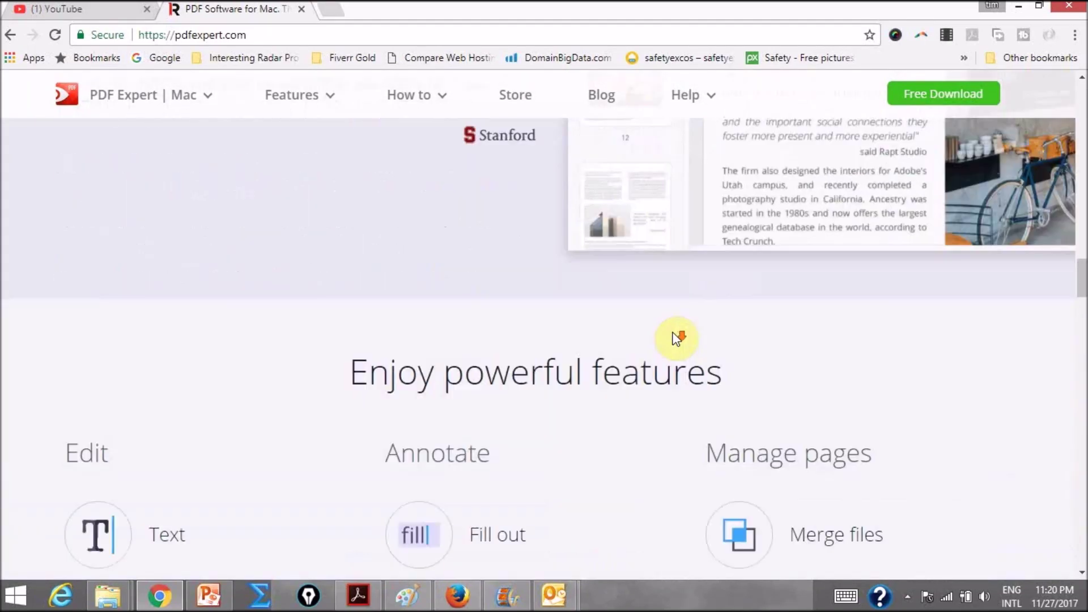
scroll(677, 339, down, 3)
scroll(569, 286, down, 3)
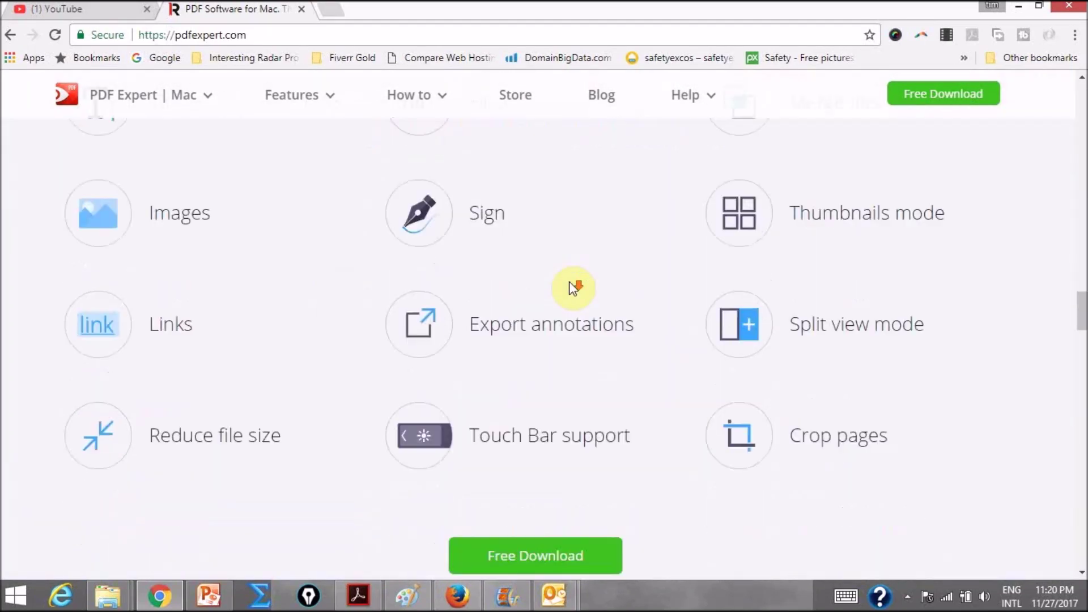
scroll(569, 286, down, 5)
scroll(570, 287, down, 4)
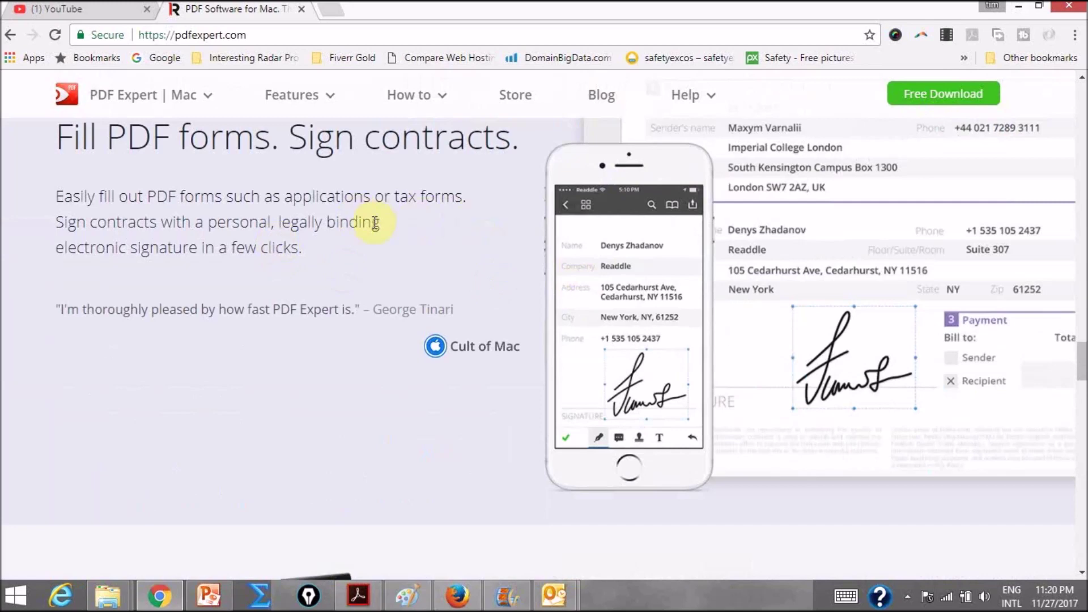
scroll(408, 238, down, 4)
scroll(446, 255, down, 2)
scroll(448, 257, down, 4)
scroll(449, 258, down, 4)
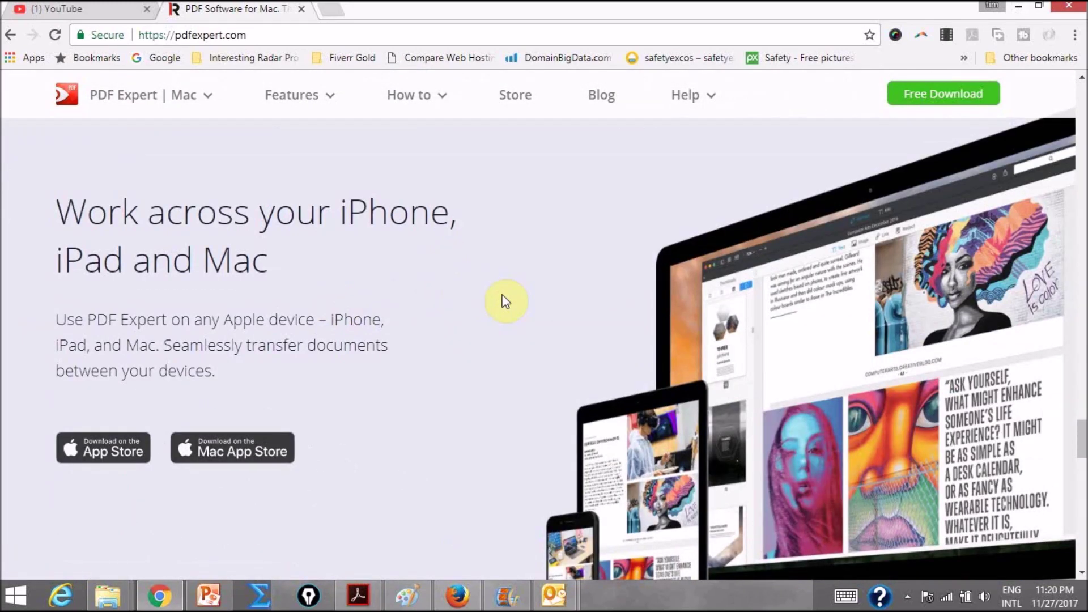
scroll(505, 299, up, 5)
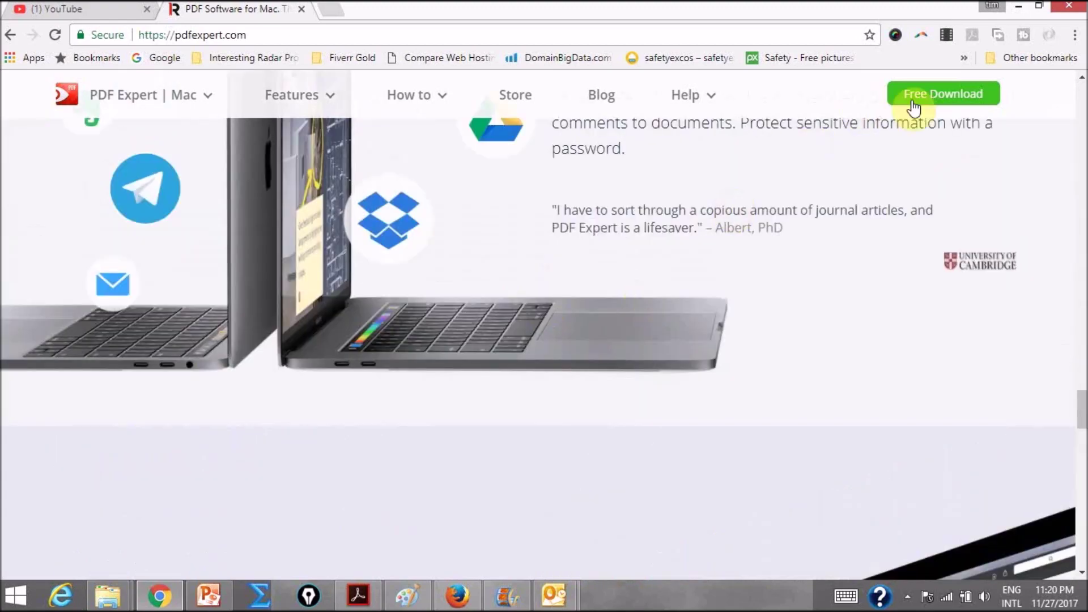
scroll(765, 397, up, 4)
scroll(274, 292, up, 3)
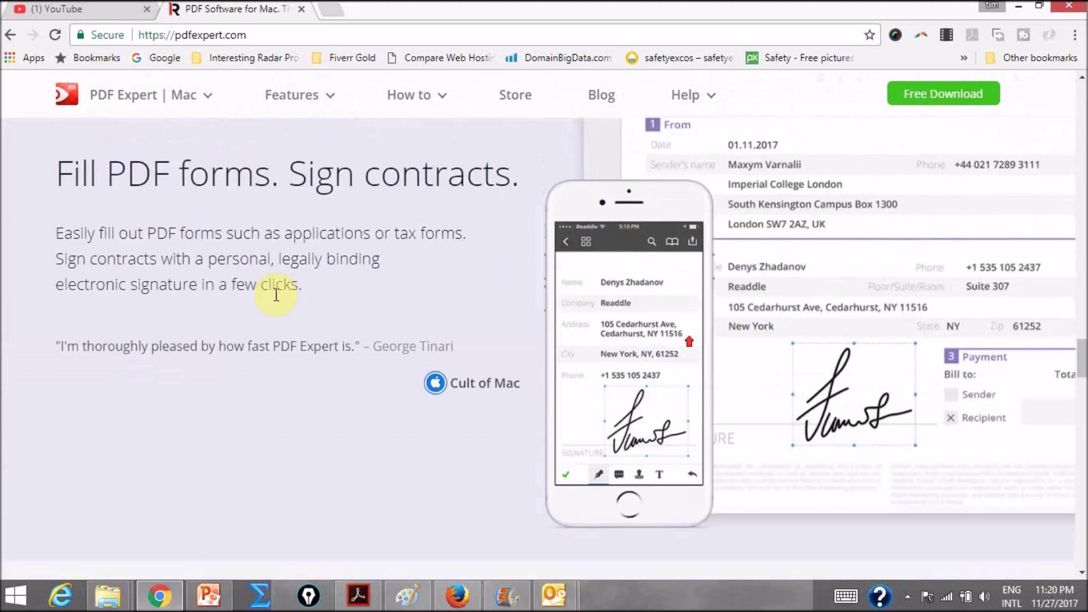
scroll(323, 294, up, 5)
scroll(367, 313, up, 2)
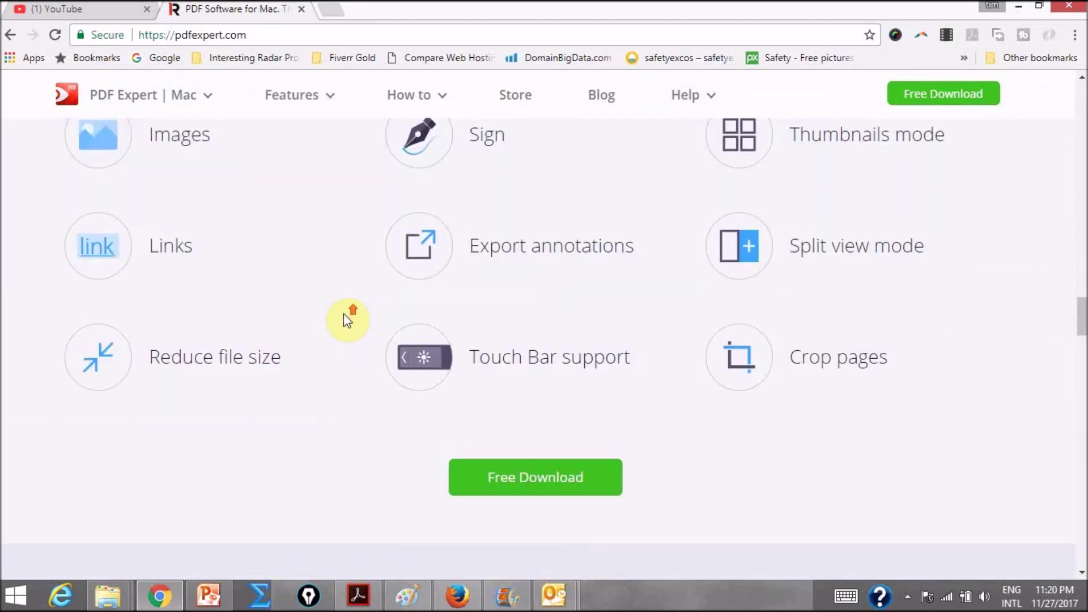
scroll(347, 316, up, 4)
scroll(445, 253, up, 4)
scroll(374, 302, up, 5)
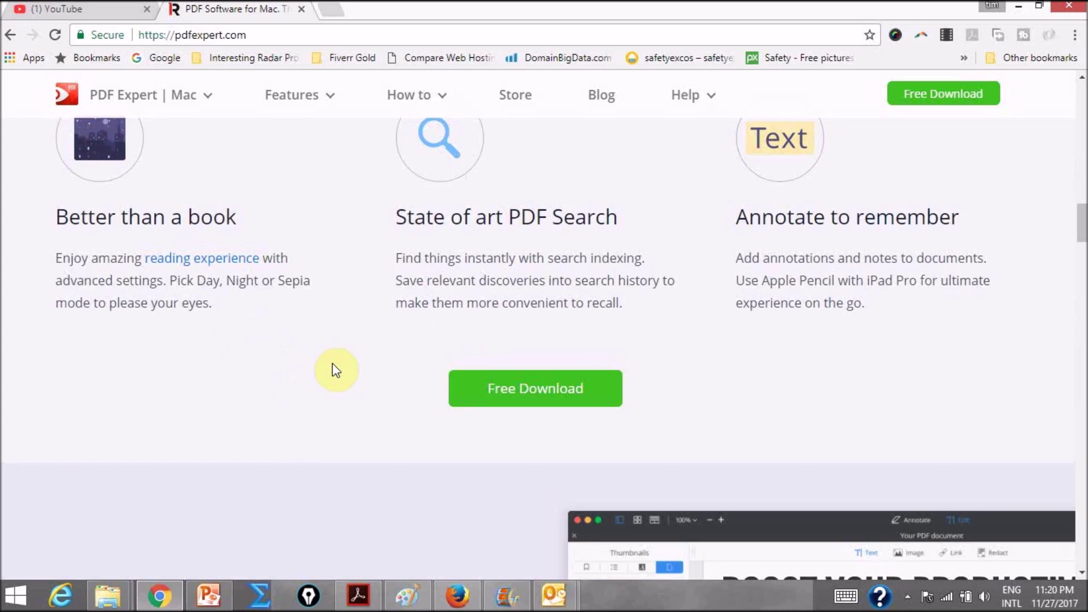
scroll(333, 367, up, 3)
scroll(383, 370, up, 3)
scroll(403, 369, up, 2)
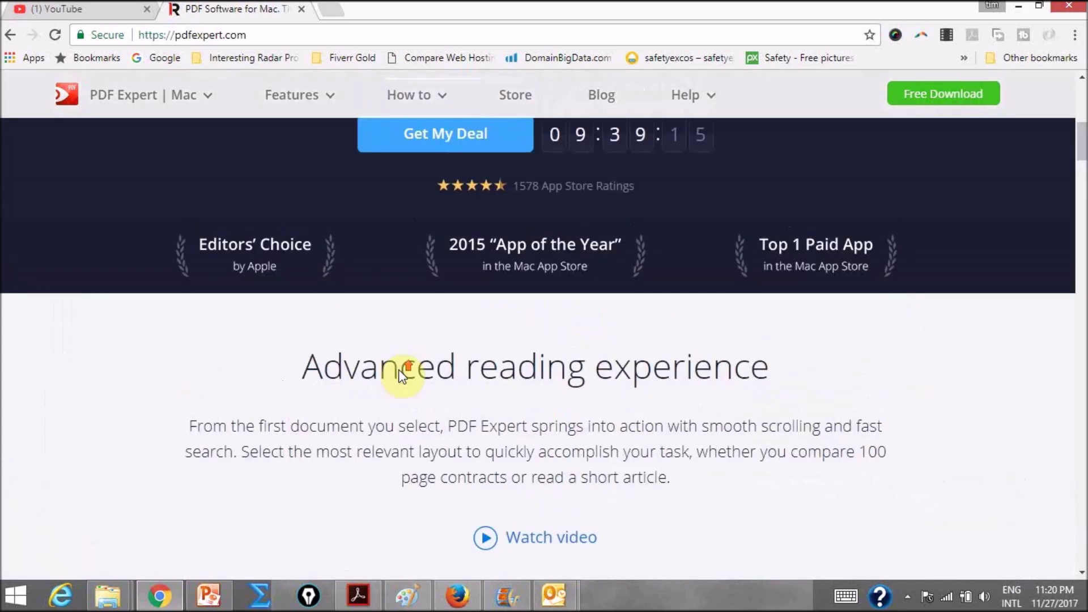
scroll(476, 409, up, 2)
scroll(510, 468, down, 2)
scroll(281, 408, down, 2)
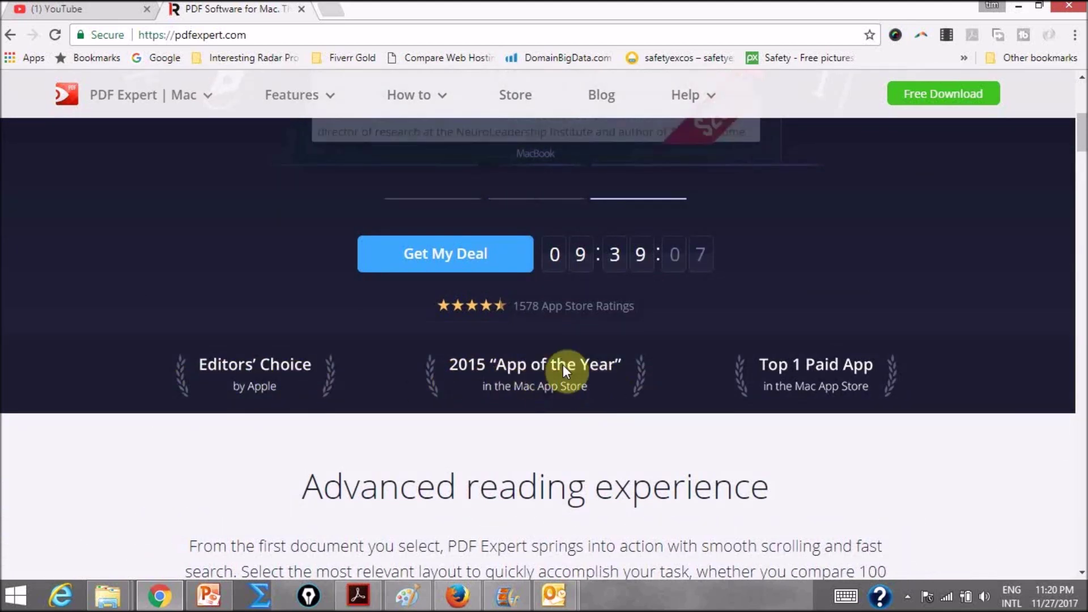
scroll(517, 425, up, 5)
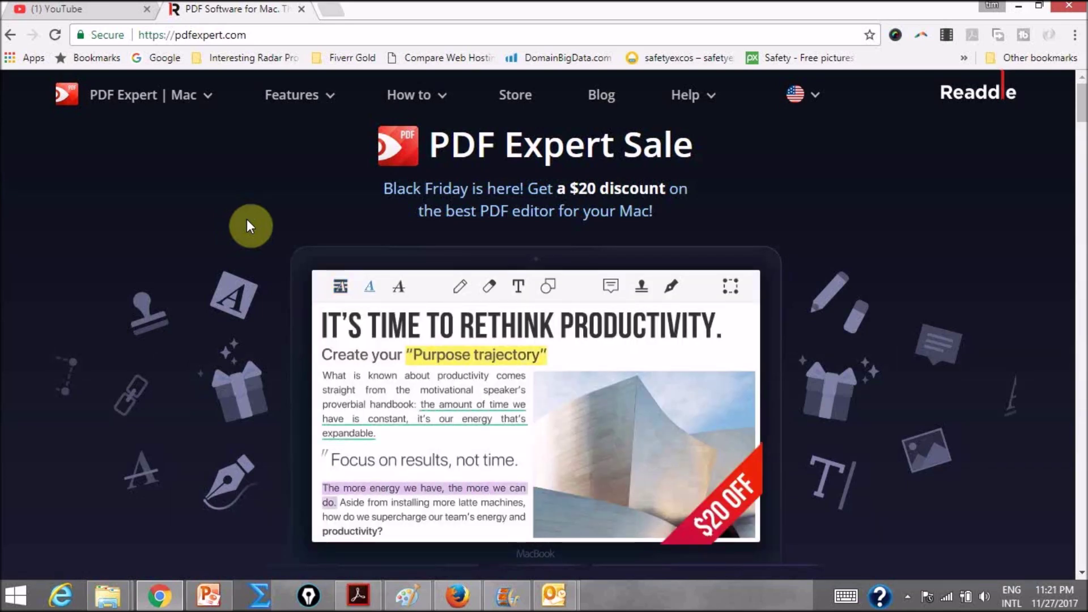
scroll(253, 226, down, 1)
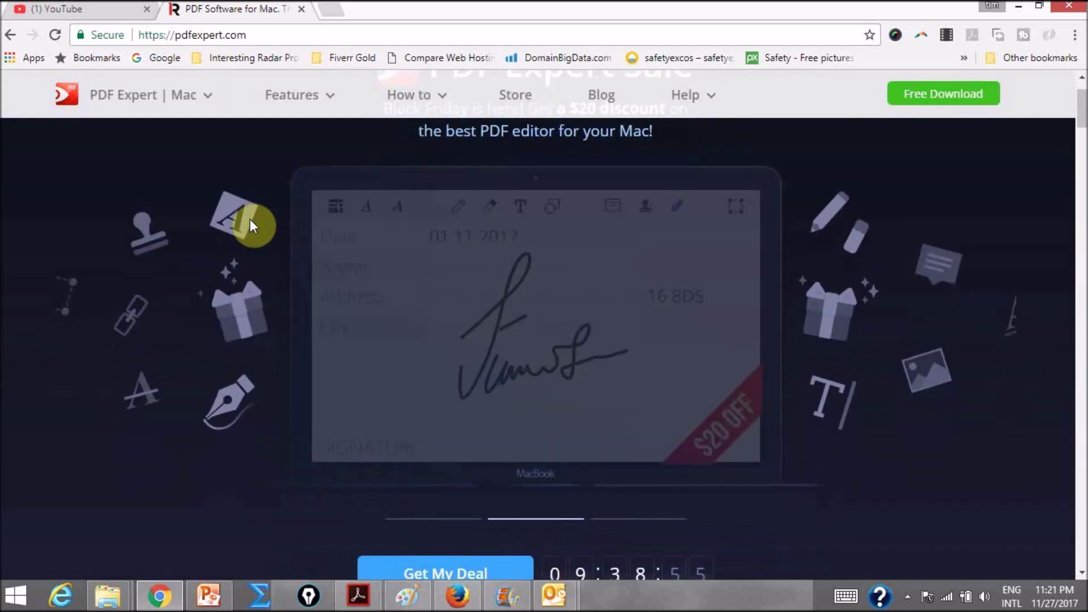
scroll(253, 225, up, 1)
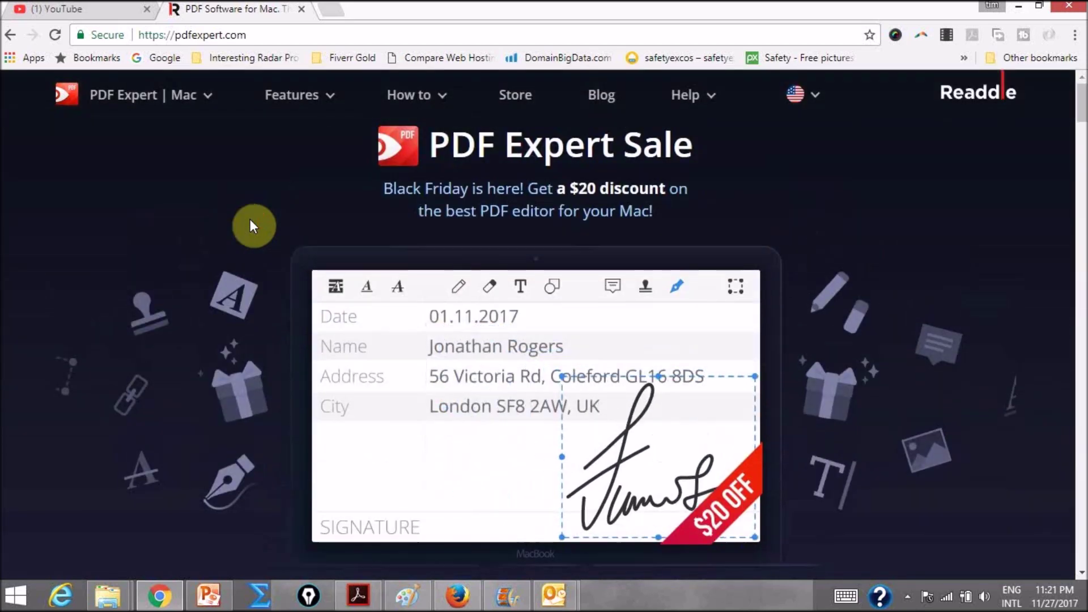